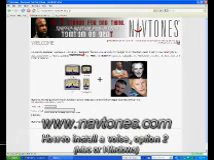
Go to the My Navtones account page listing the purchased voices and install instructions
left_click(17, 23)
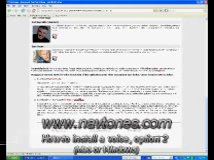
Download the Navtones voice tone installer and confirm it in the download dialog
left_click(13, 17)
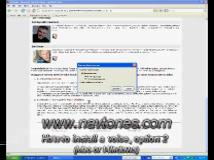
left_click(106, 80)
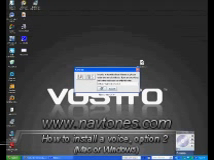
Run the downloaded Navtones installer from the desktop to reach its welcome screen
double_click(18, 14)
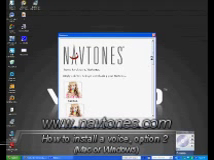
scroll(100, 80, "down", 8)
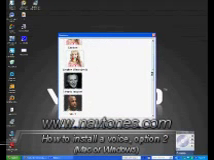
scroll(100, 80, "down", 6)
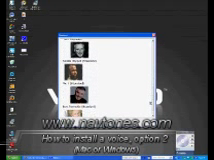